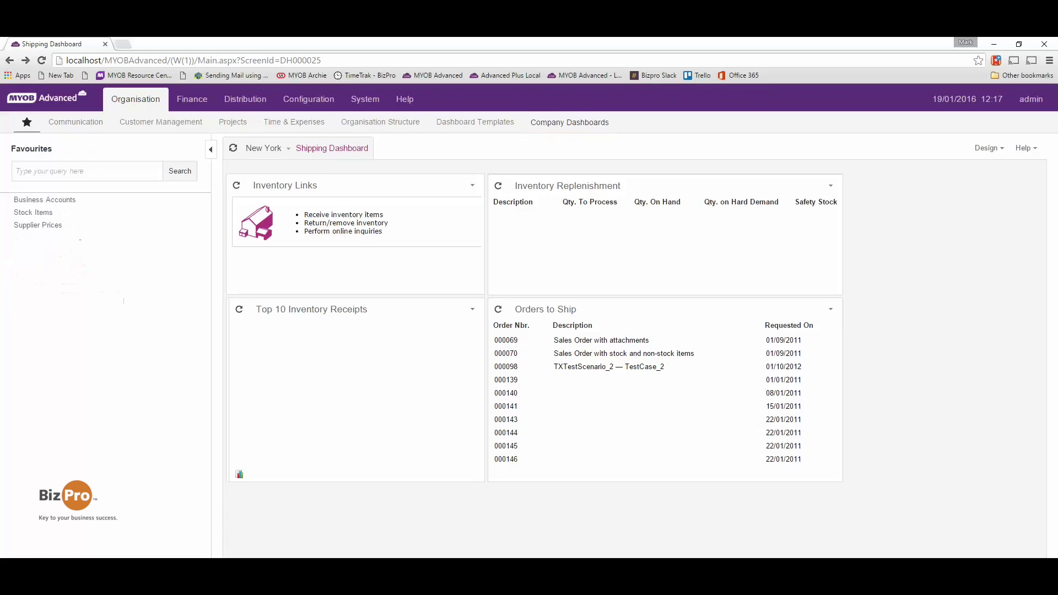
# Open Stock Items and load item CPU00004 by looking up 'CPU' in Inventory ID.
pyautogui.click(34, 213)
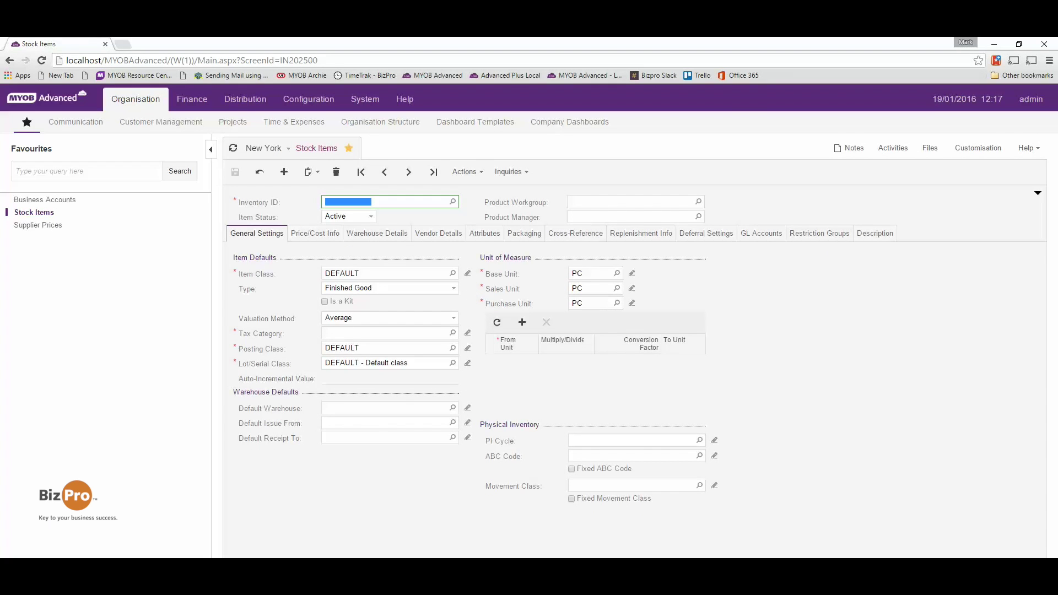
pyautogui.write('CPU')
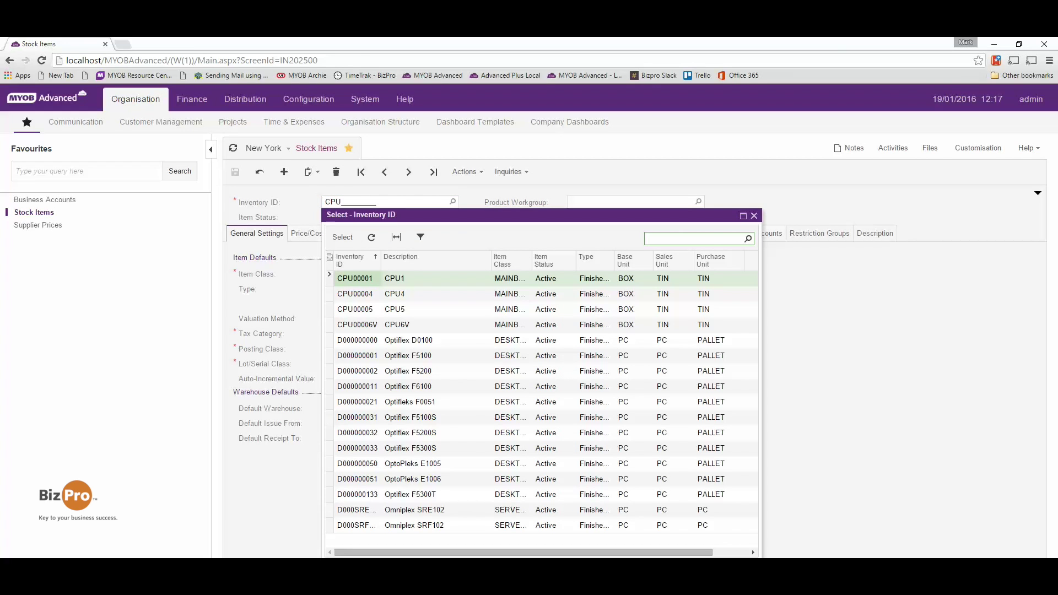
pyautogui.press('Down')
pyautogui.press('Down')
pyautogui.press('Down')
pyautogui.press('Return')
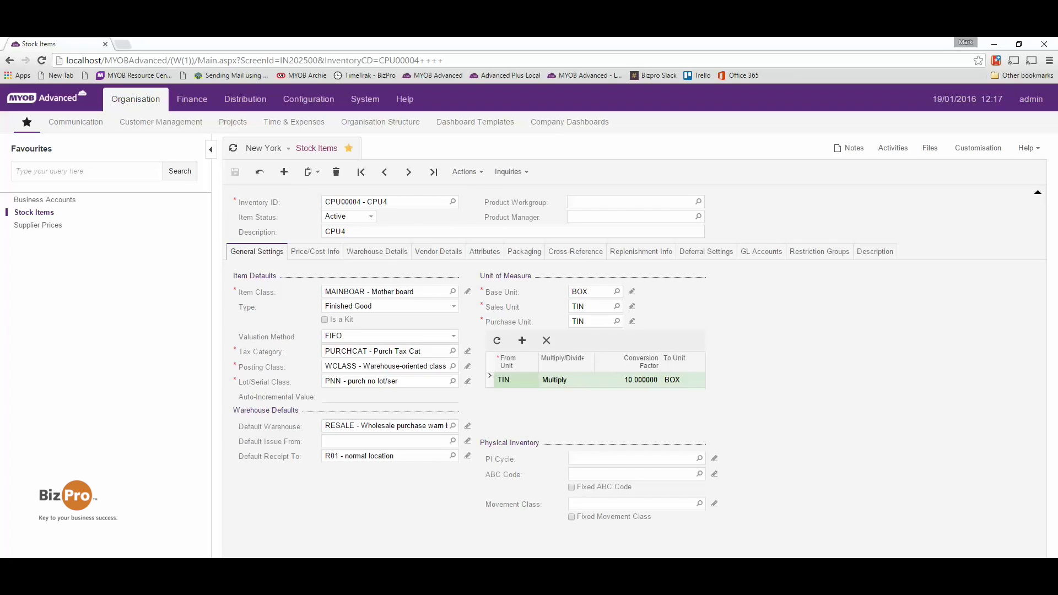
# Show the Attributes tab with CPU4's attributes, sales categories and image area.
pyautogui.click(485, 251)
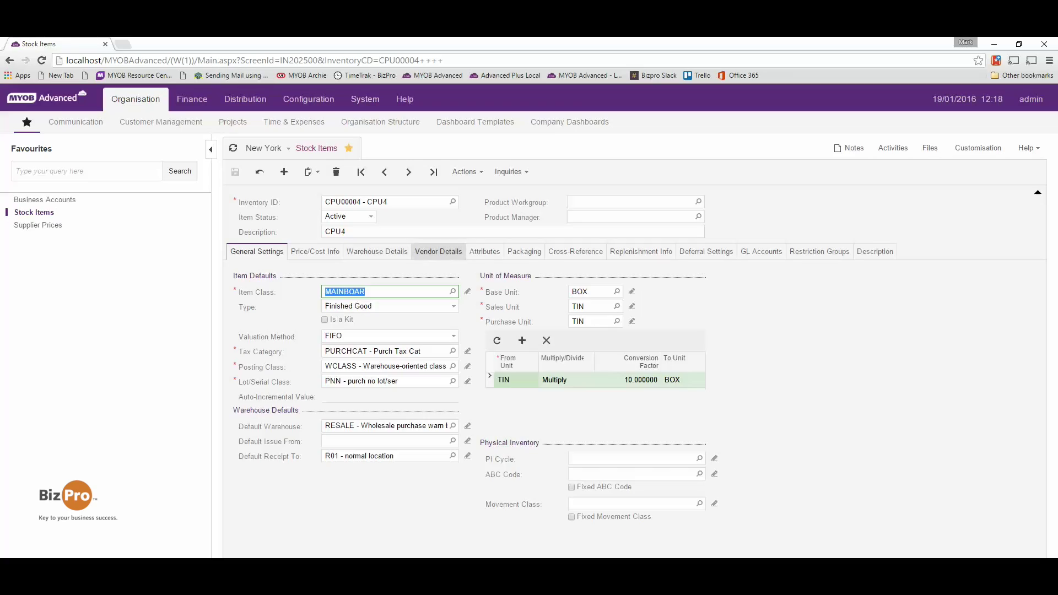
# Switch CPU4's stock item form to the Vendor Details tab.
pyautogui.click(439, 252)
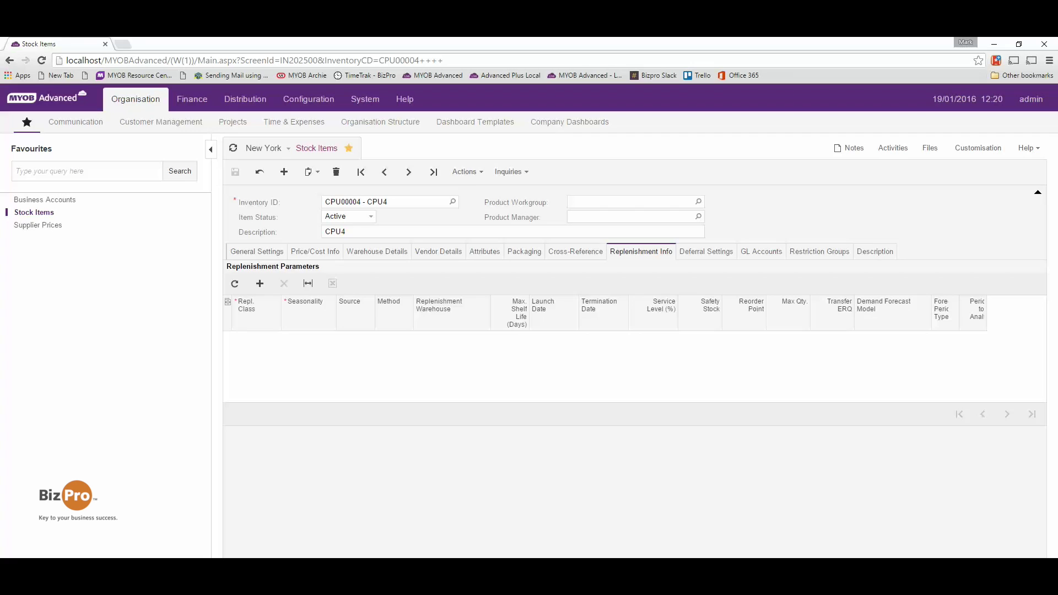
# Add a replenishment row with the PURCHASE replenishment class and NONE seasonality.
pyautogui.click(260, 284)
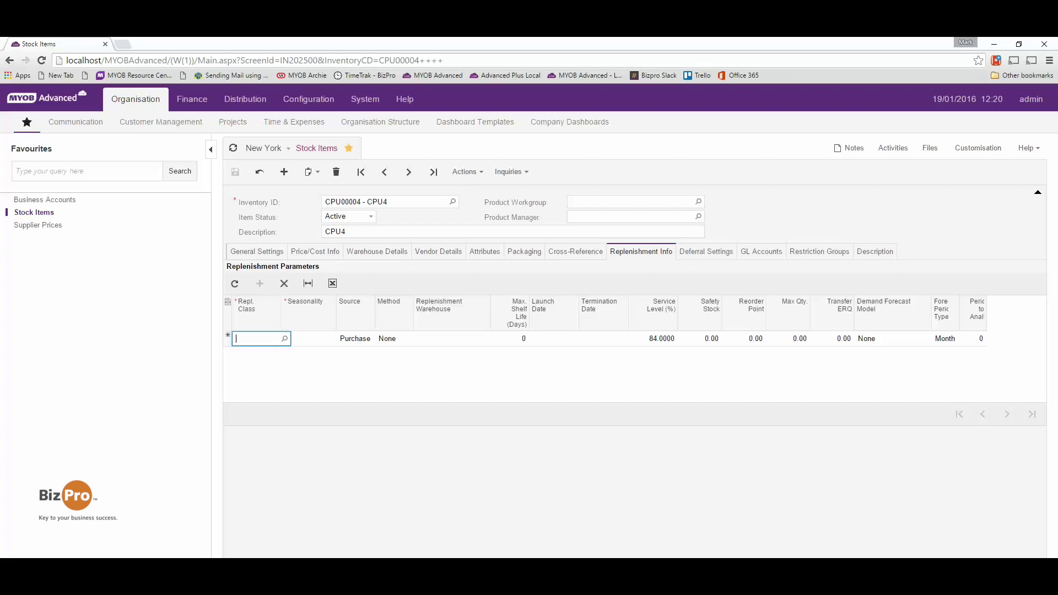
pyautogui.press('F3')
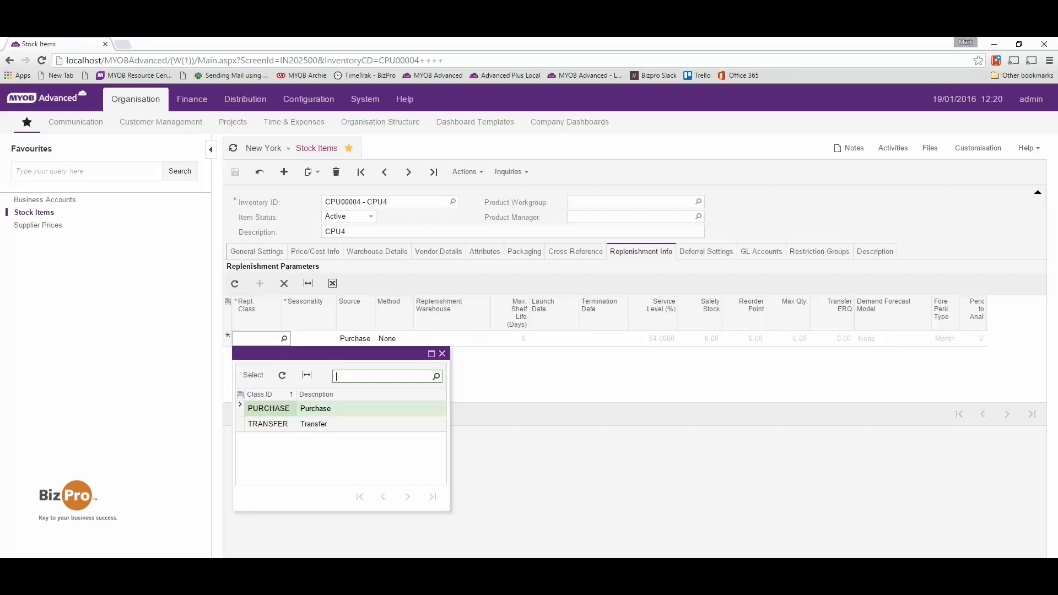
pyautogui.press('Return')
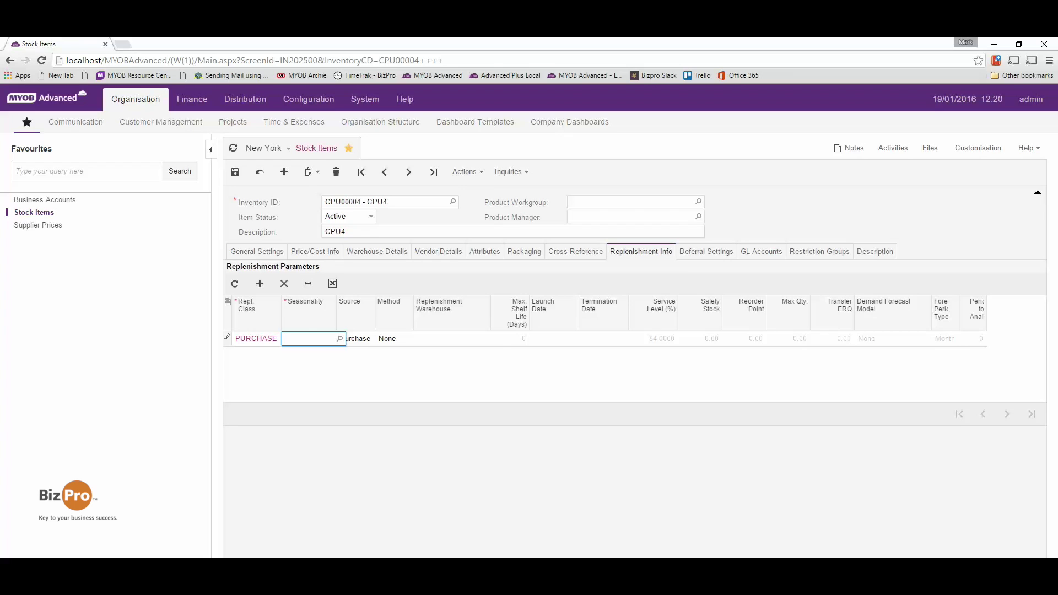
pyautogui.press('F3')
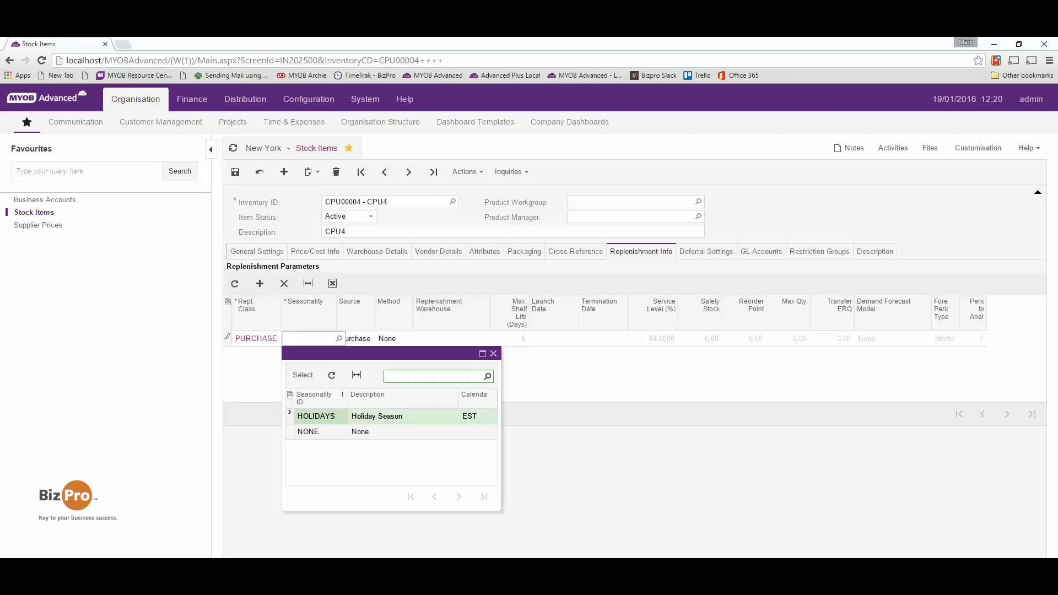
pyautogui.press('Down')
pyautogui.press('Return')
pyautogui.press('Tab')
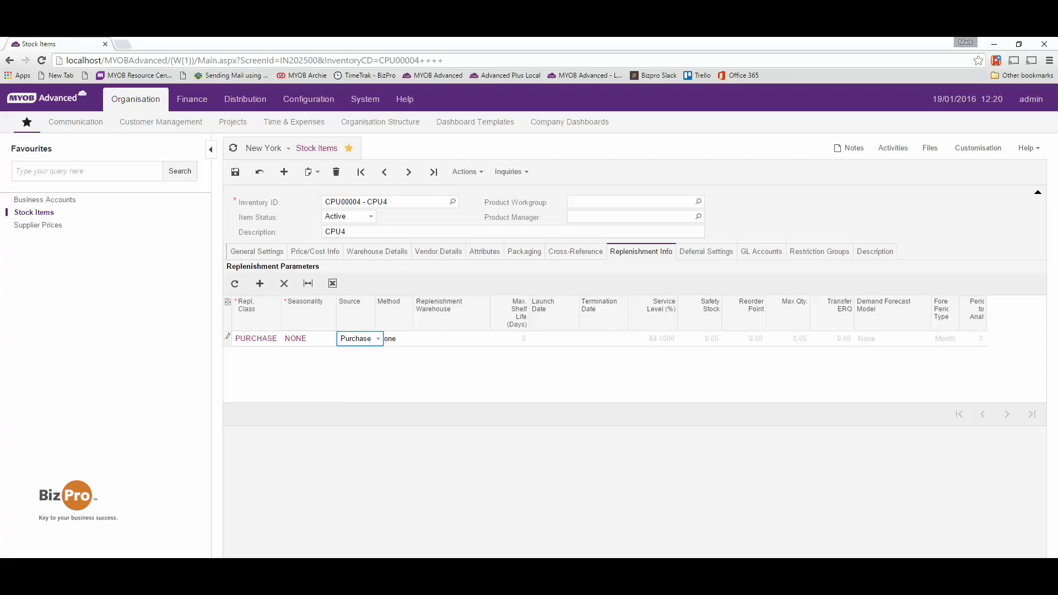
# Keep NONE seasonality, move to the row's Launch Date, then return to the Attributes tab.
pyautogui.hotkey('shift', 'Tab')
pyautogui.press('F3')
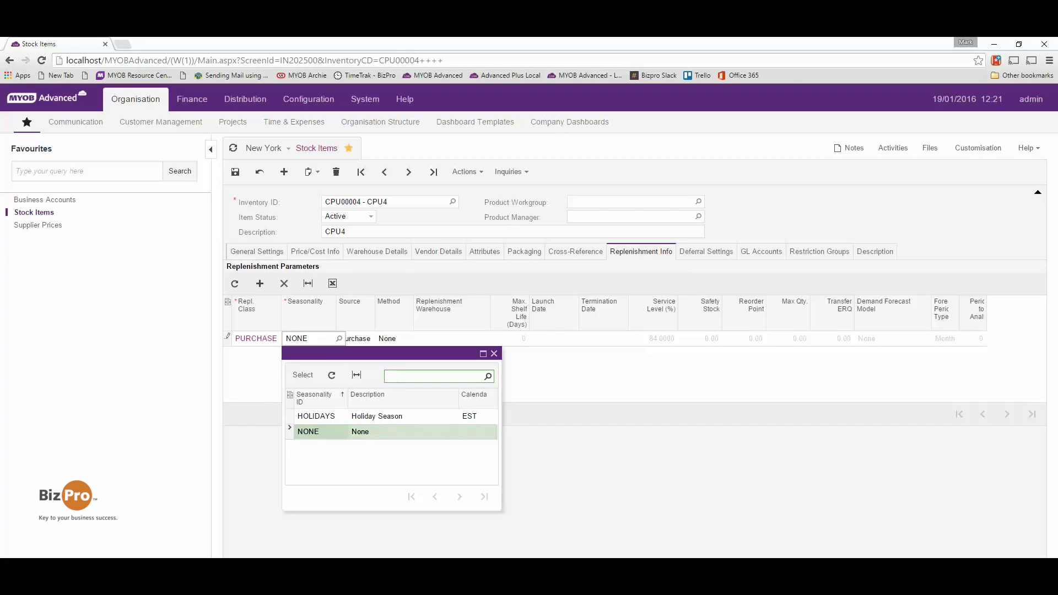
pyautogui.press('Tab')
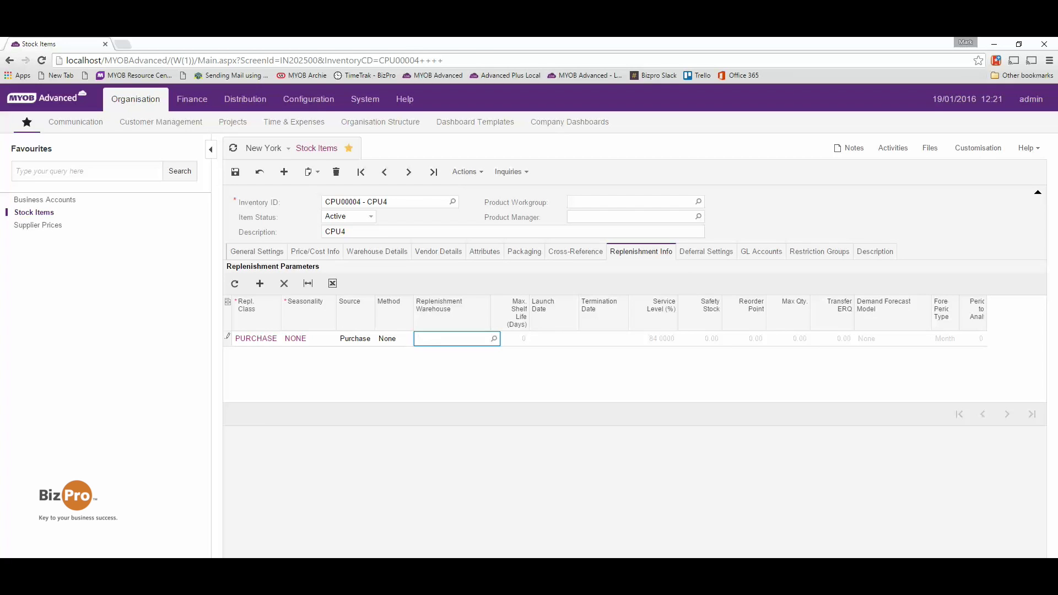
pyautogui.click(554, 338)
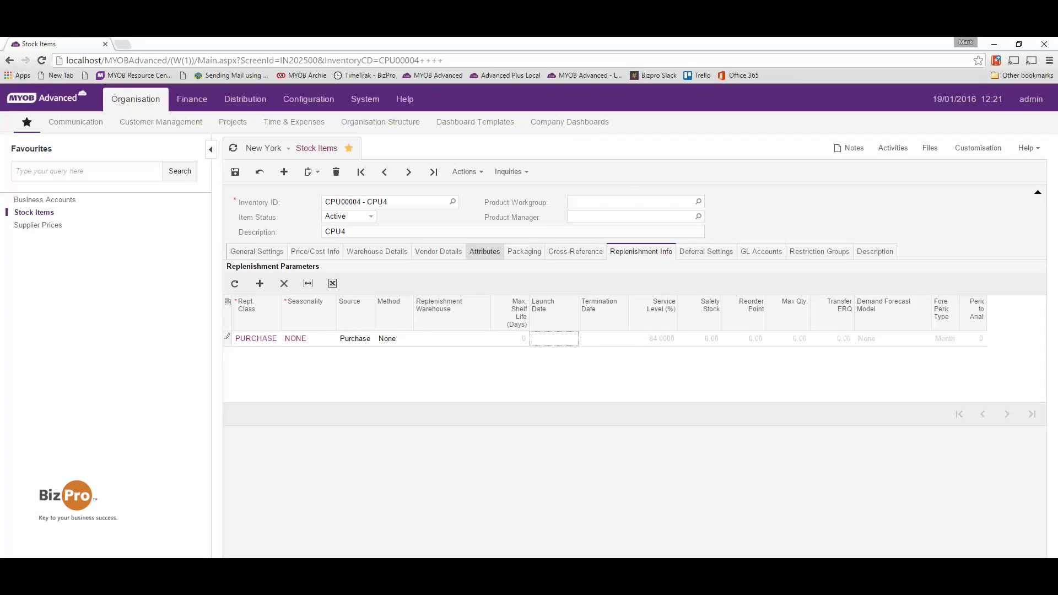
pyautogui.click(485, 252)
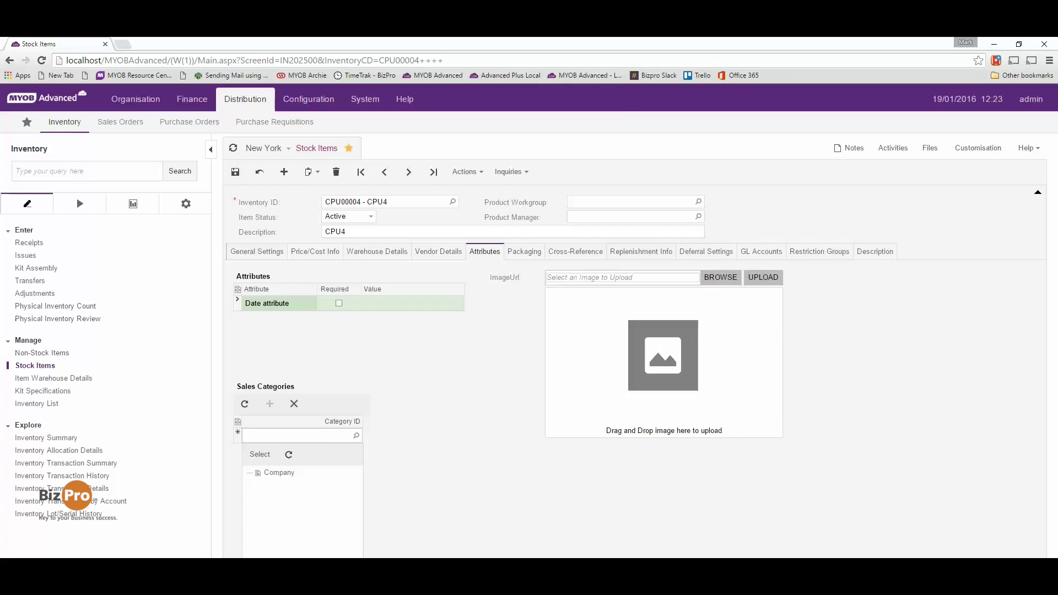
# Leave CPU4 unsaved for Kit Specifications and bring up the list of kit items.
pyautogui.click(43, 390)
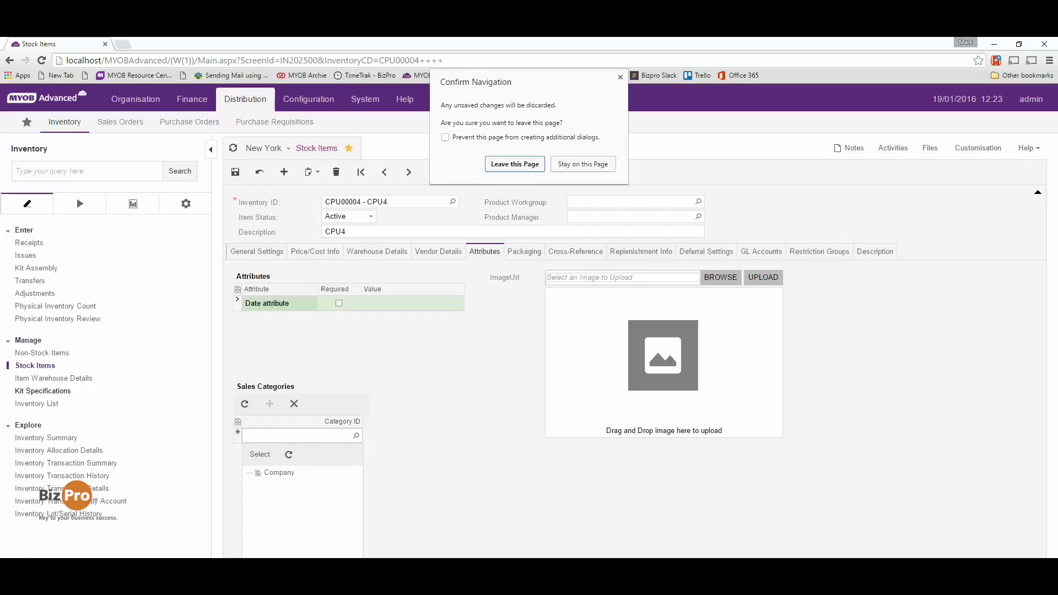
pyautogui.press('Return')
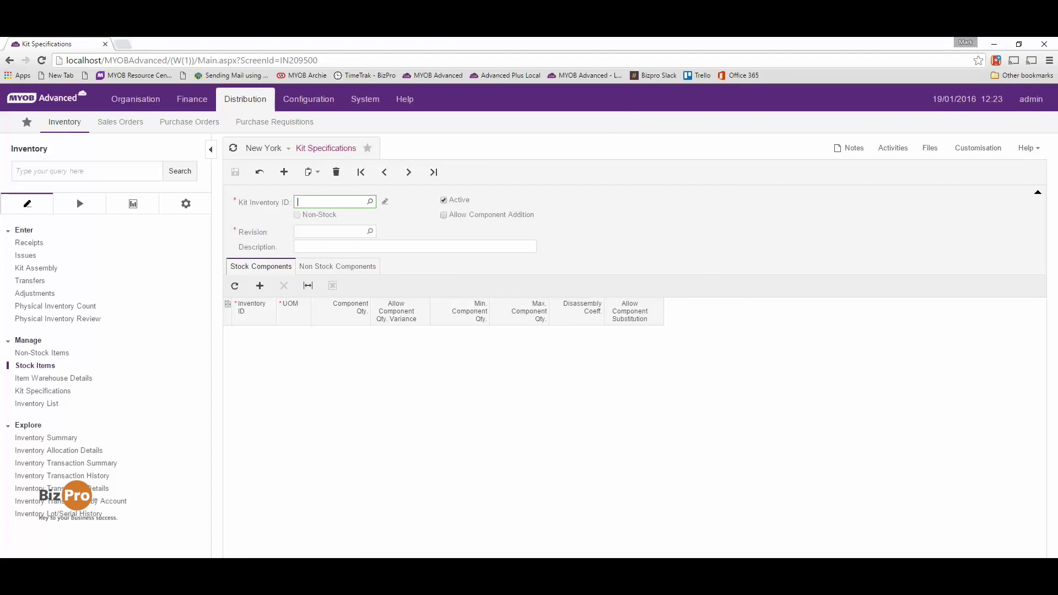
pyautogui.press('F3')
# Load kit 301KITSTD2 (Std kit #2) and view its non-stock components.
pyautogui.press('Down')
pyautogui.press('Down')
pyautogui.press('Return')
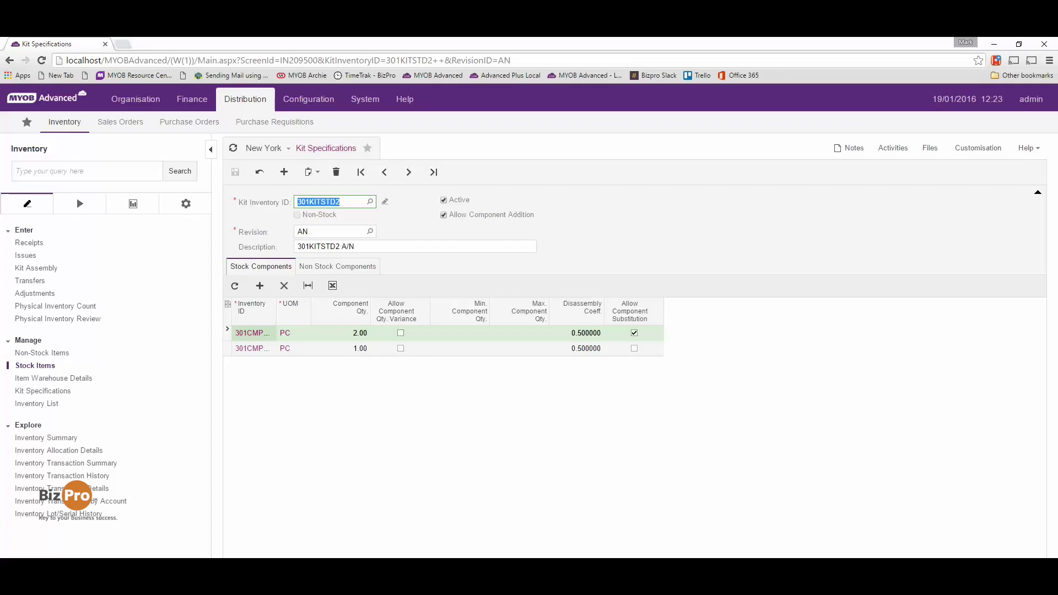
pyautogui.click(337, 266)
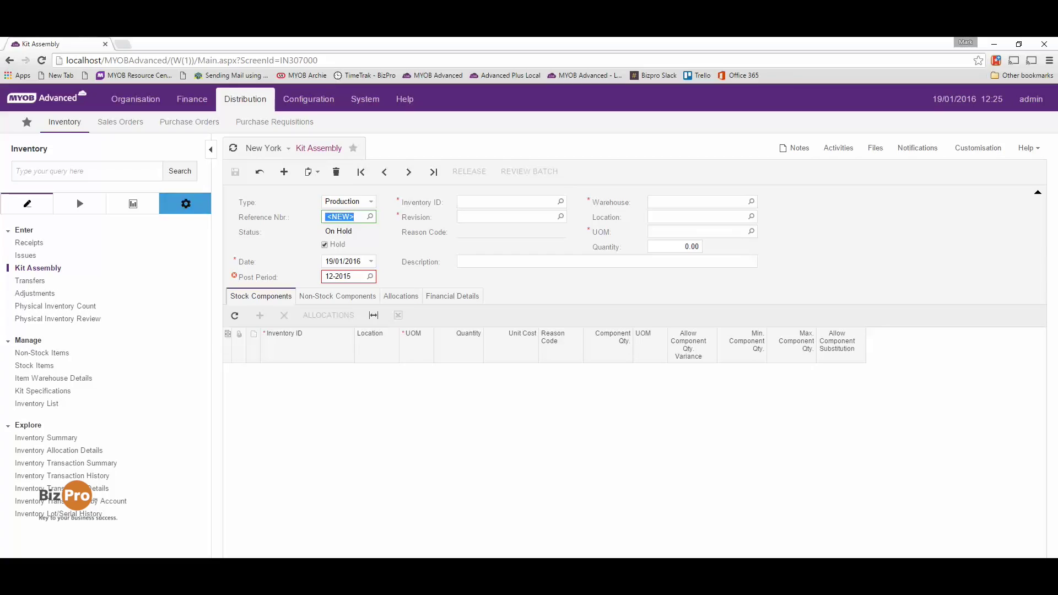
# Open the Warehouses screen from inventory setup and list the existing warehouses.
pyautogui.click(186, 203)
pyautogui.click(36, 416)
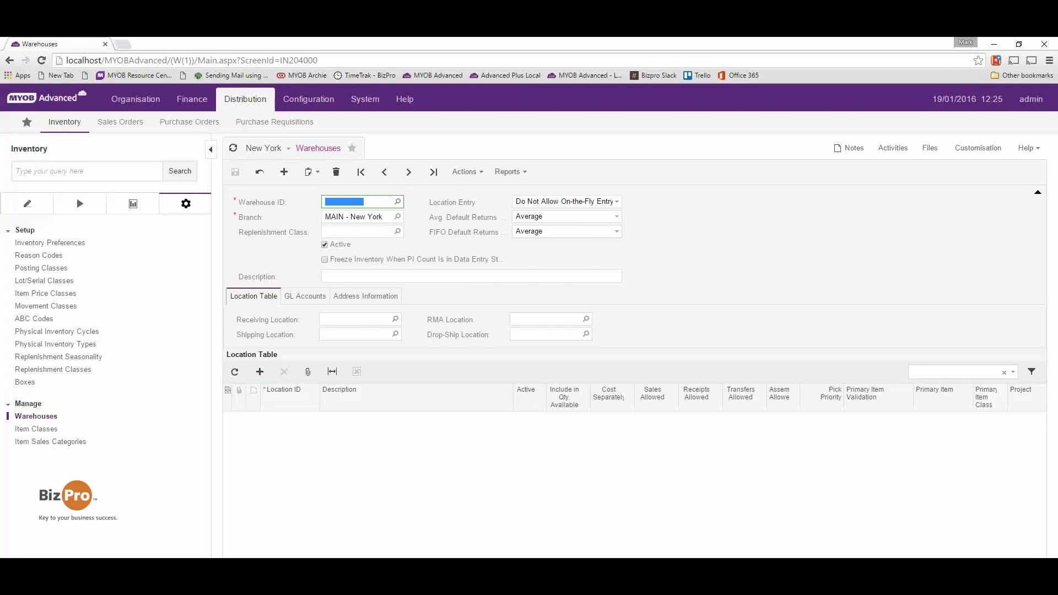
pyautogui.press('F3')
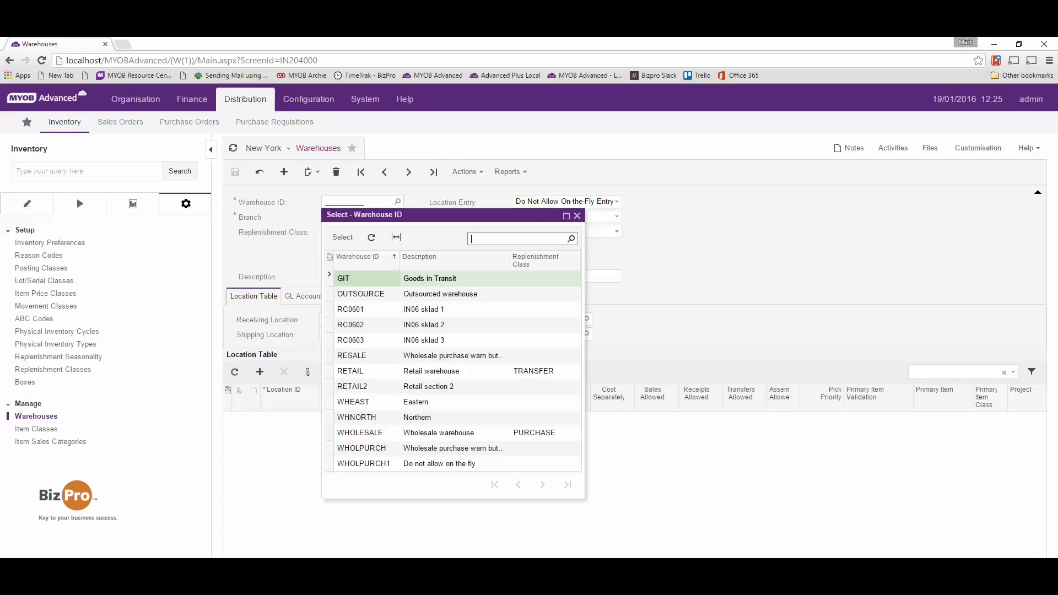
# Load the WHOLESALE warehouse record, then go to Supplier Prices under Favourites.
pyautogui.doubleClick(361, 433)
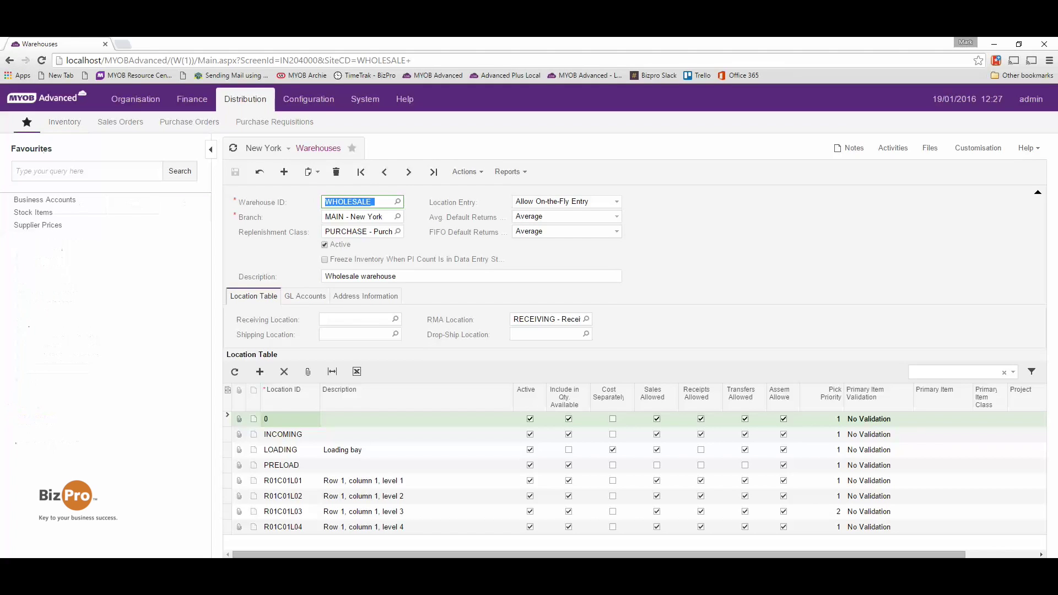
pyautogui.click(37, 225)
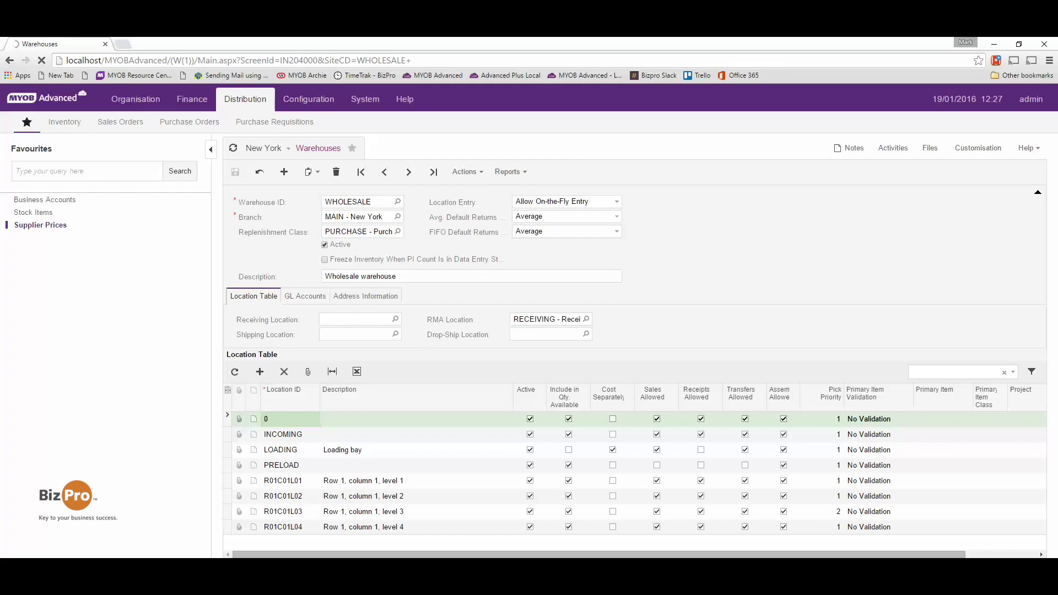